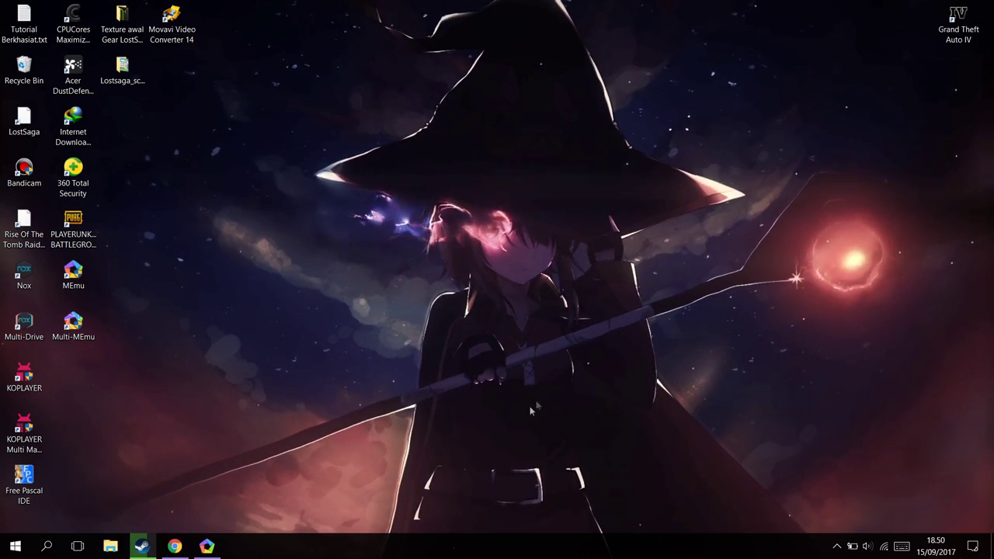
Review the memu search results and the MEmu website in the Chrome browser, and minimize the browser.
click(174, 546)
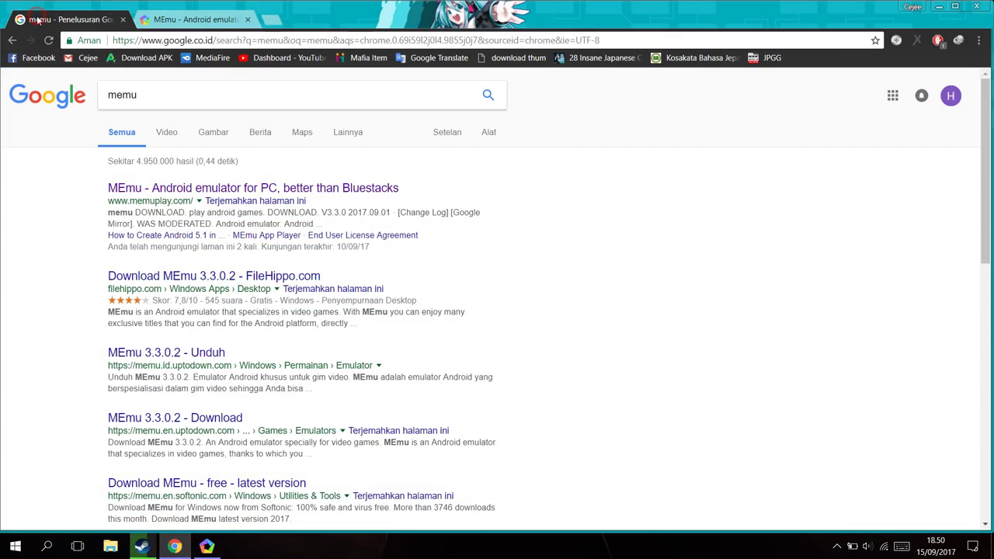
click(74, 20)
click(145, 21)
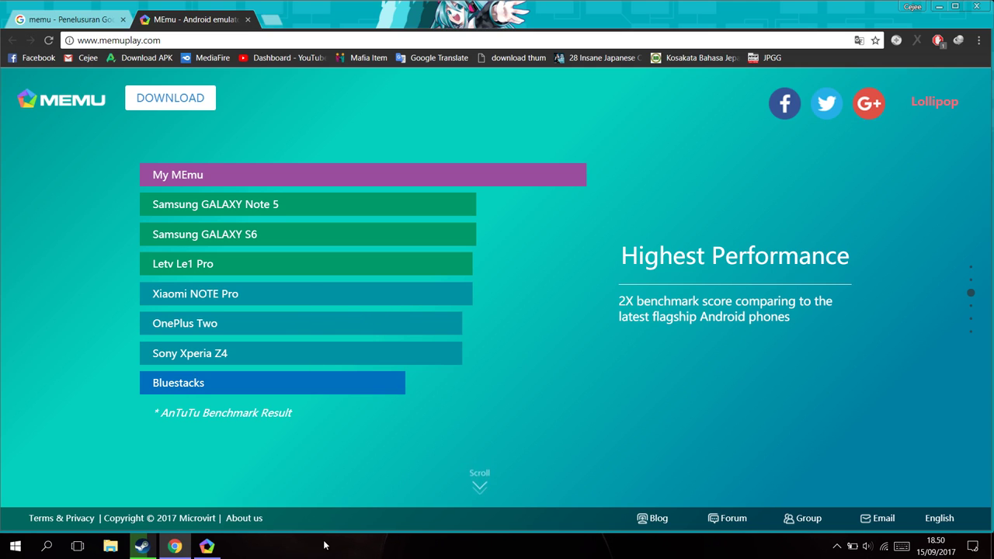
click(939, 7)
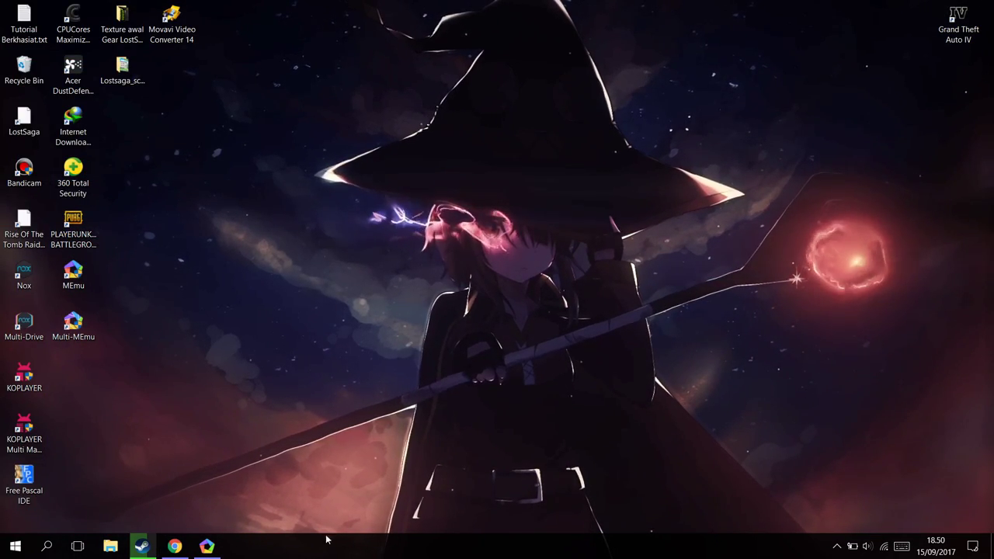
Switch to the MEmu emulator and open its settings.
click(207, 546)
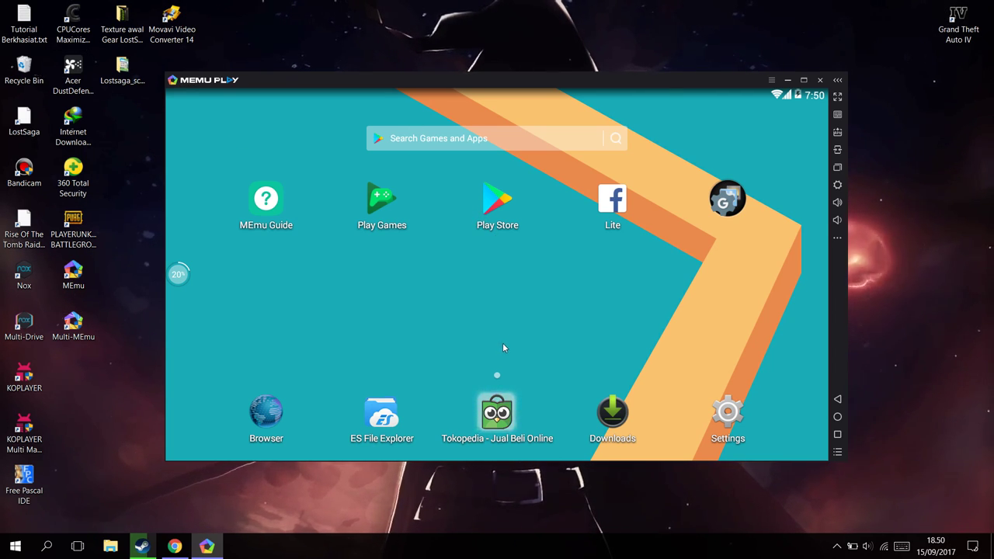
click(836, 186)
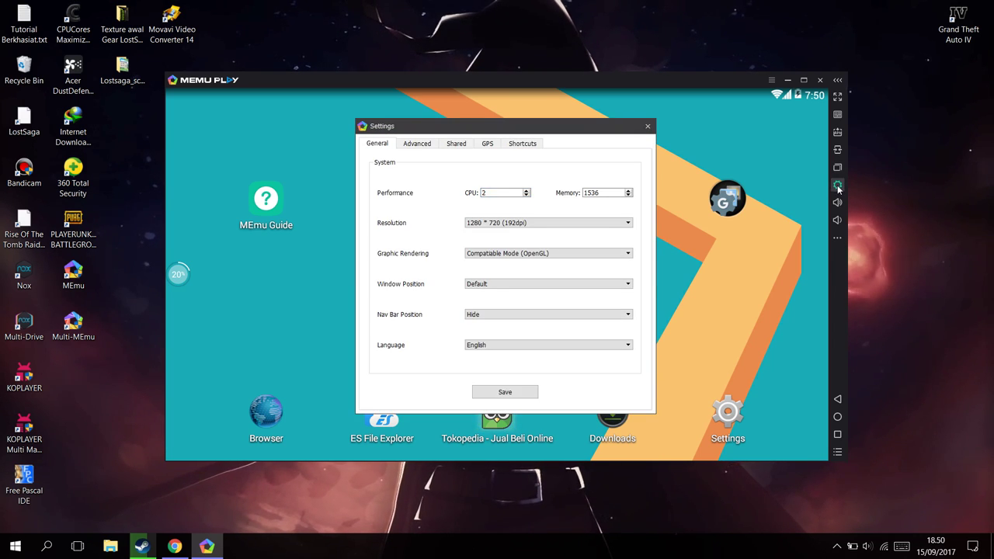
click(772, 80)
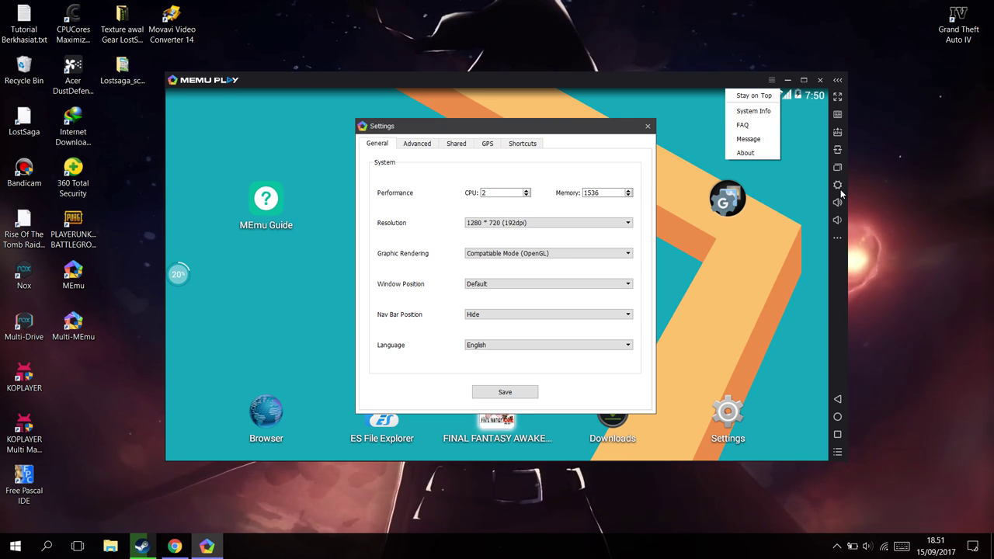
click(470, 172)
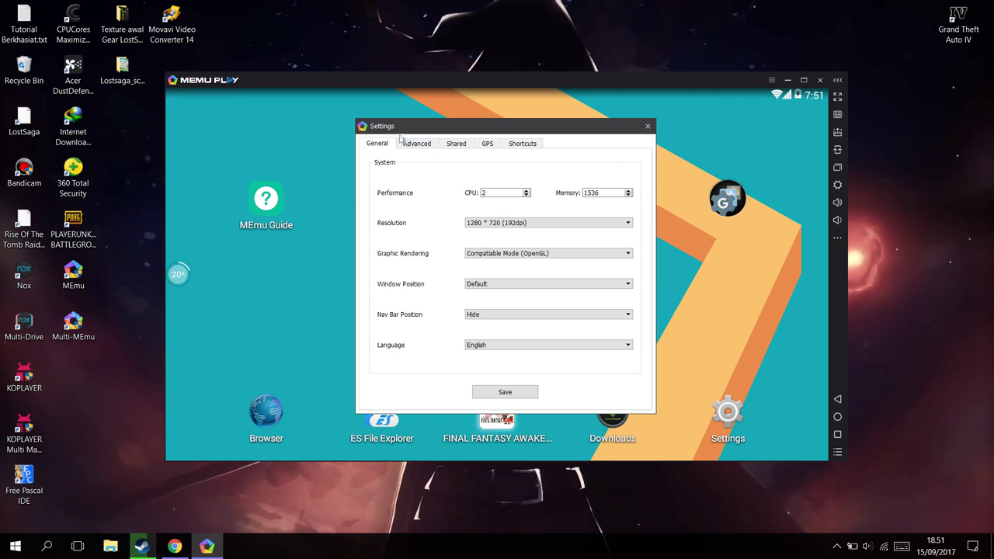
Look through the Advanced, Shared, GPS, Shortcuts and General settings, and close the settings.
click(403, 142)
click(458, 143)
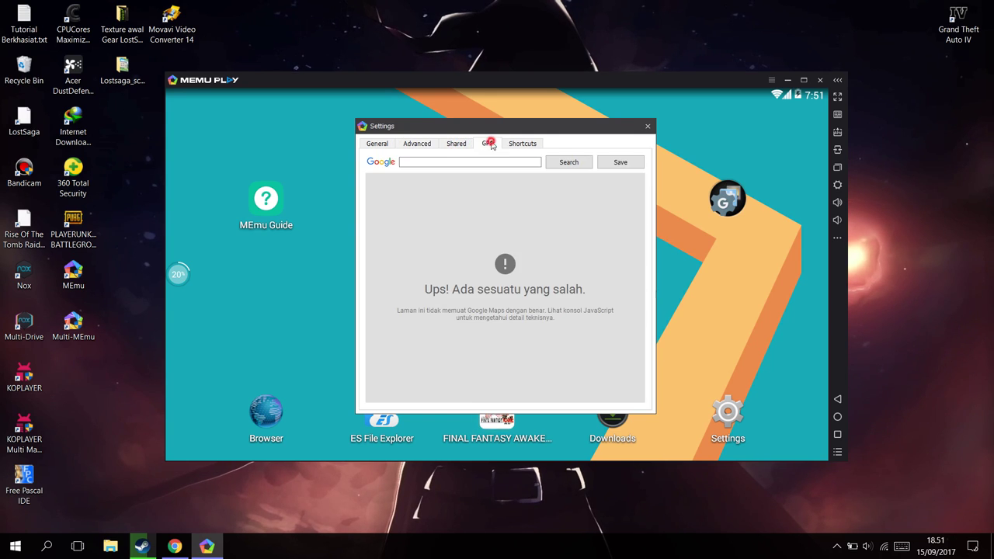
click(524, 143)
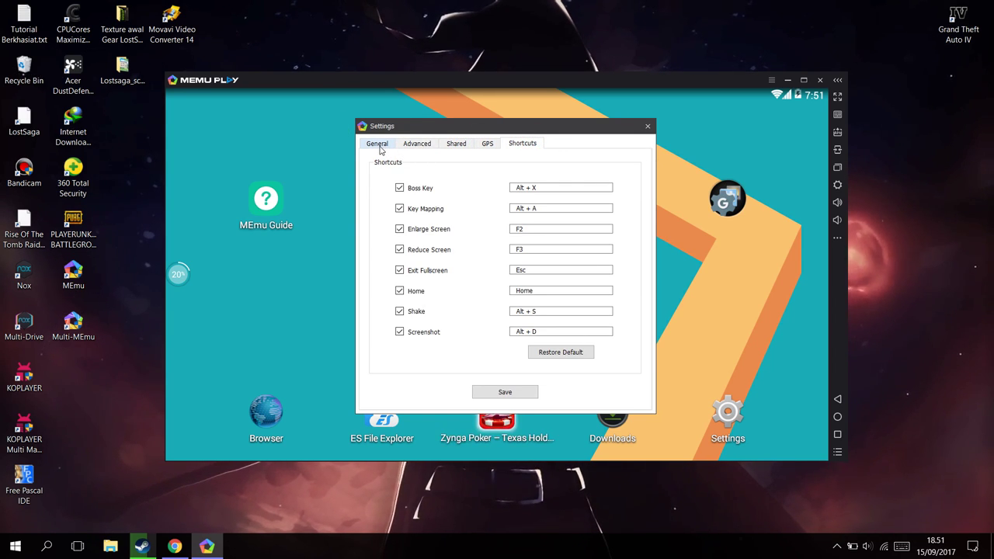
click(379, 146)
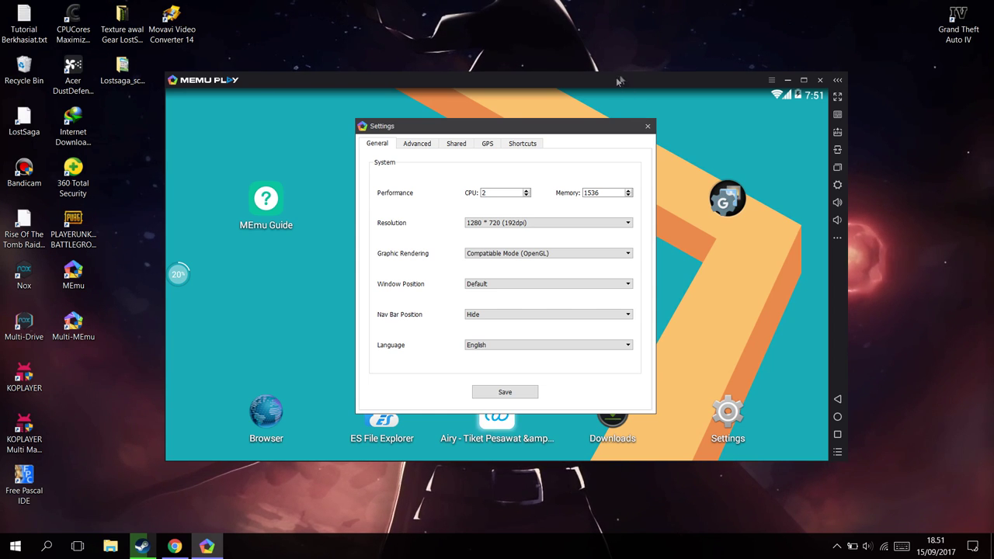
click(647, 126)
Check the computer's CPU core count and memory size in the emulator's system info, and close it.
click(771, 80)
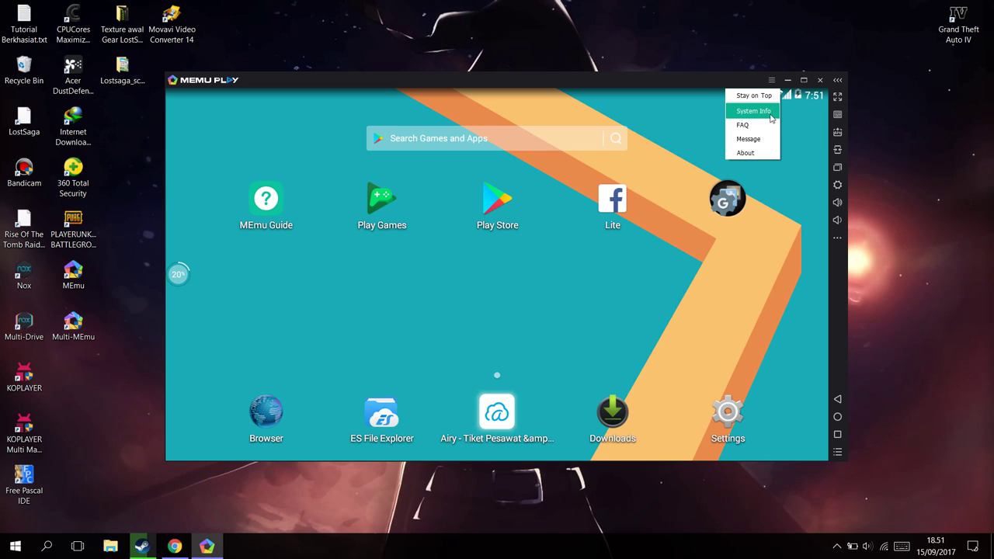
click(745, 186)
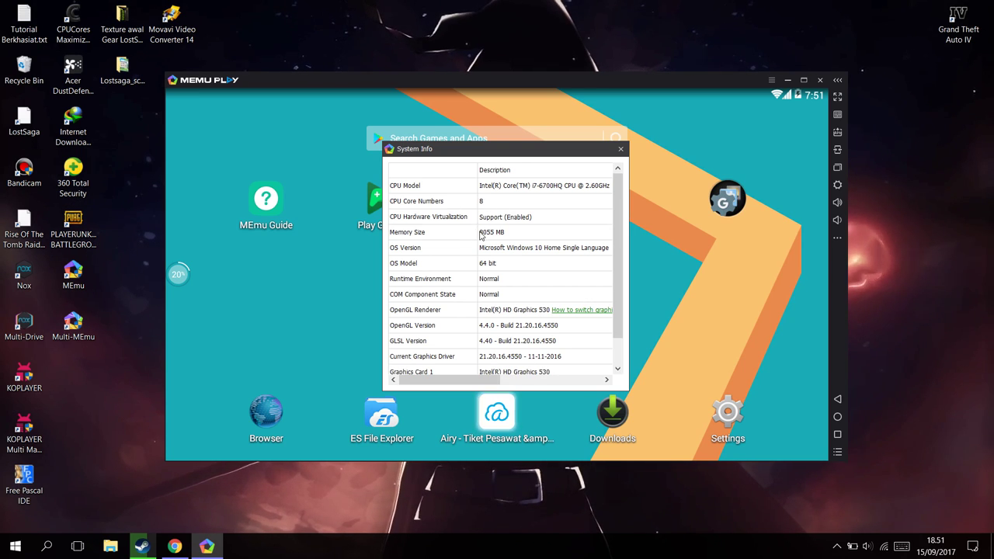
scroll(526, 256, down, 1)
scroll(526, 256, up, 1)
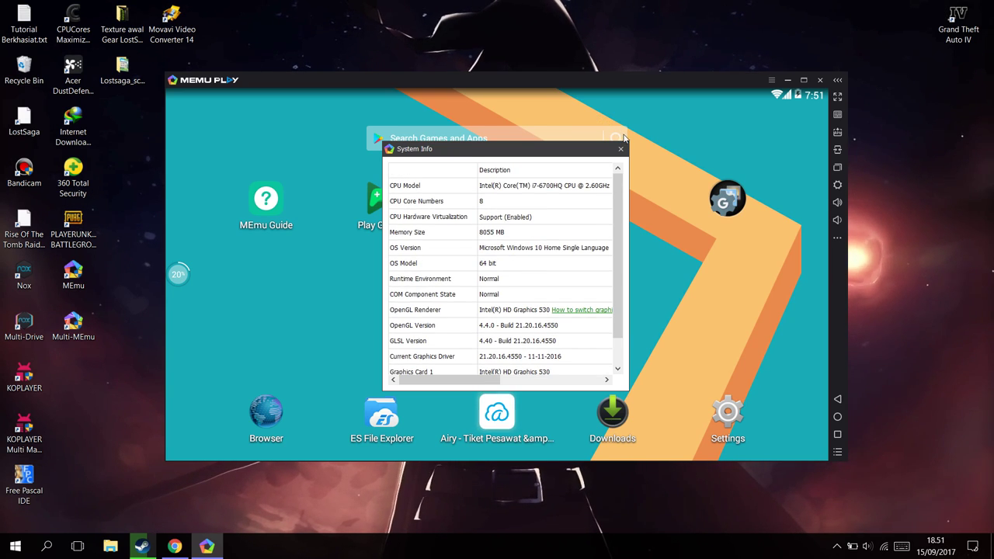
click(621, 149)
Set the emulator's performance to 8 CPU cores and 6000 memory in the general settings.
double_click(497, 192)
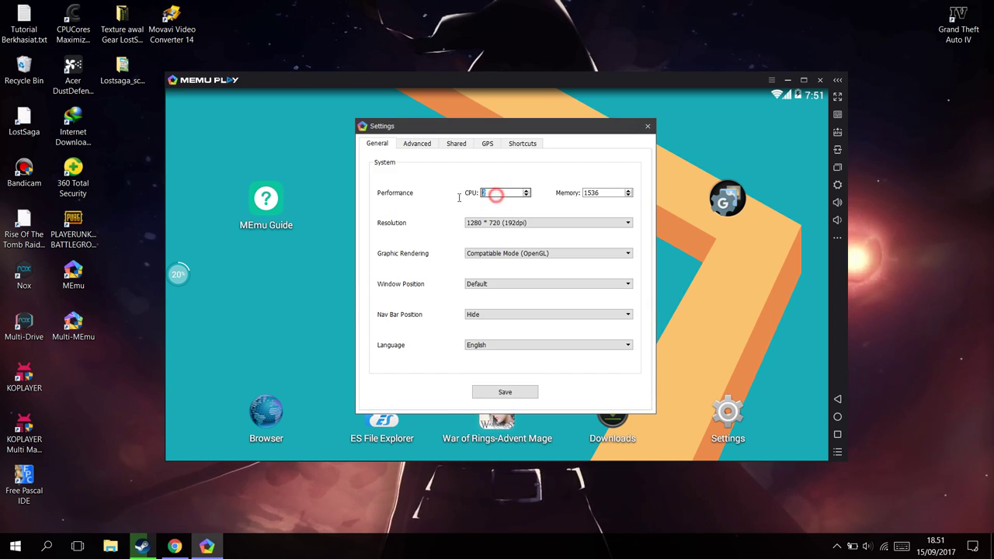
text(8)
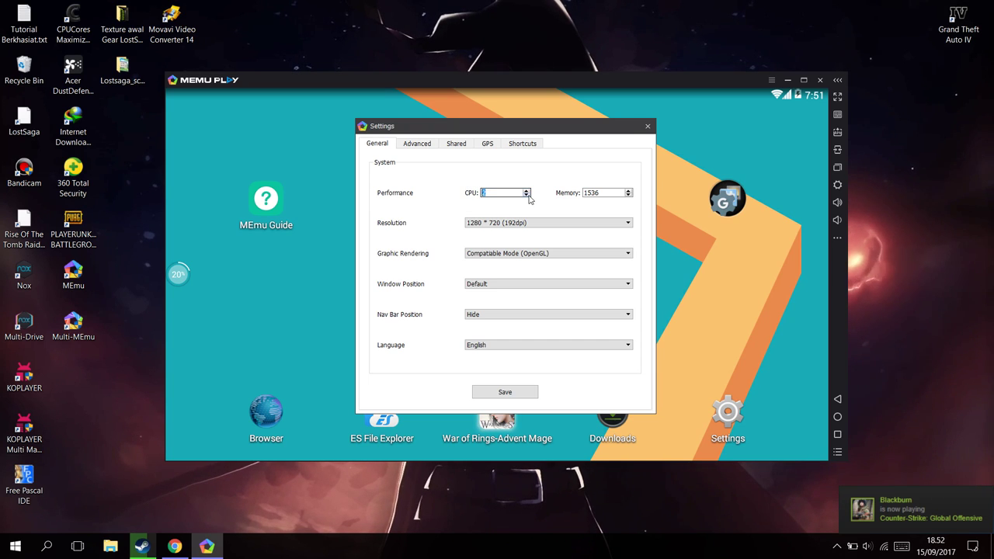
click(526, 193)
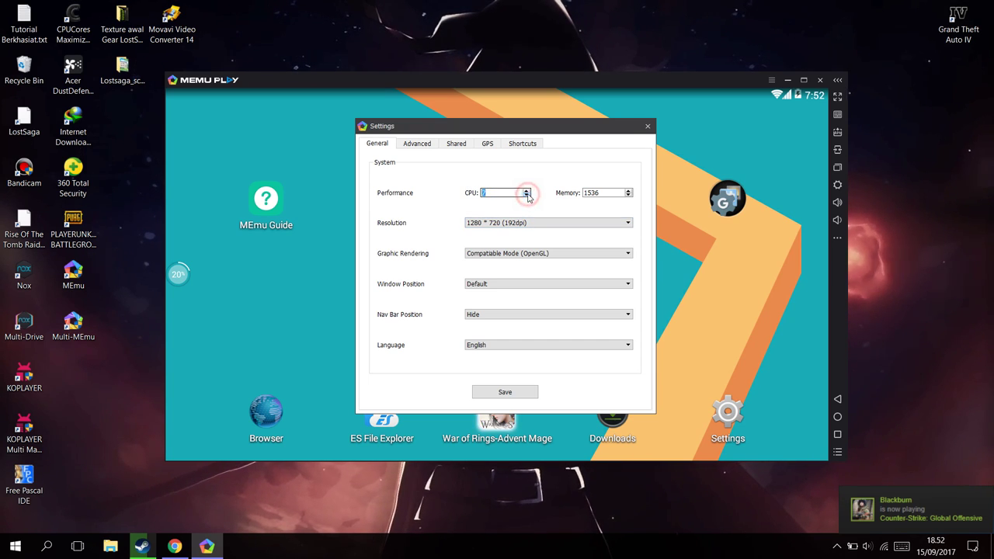
click(526, 194)
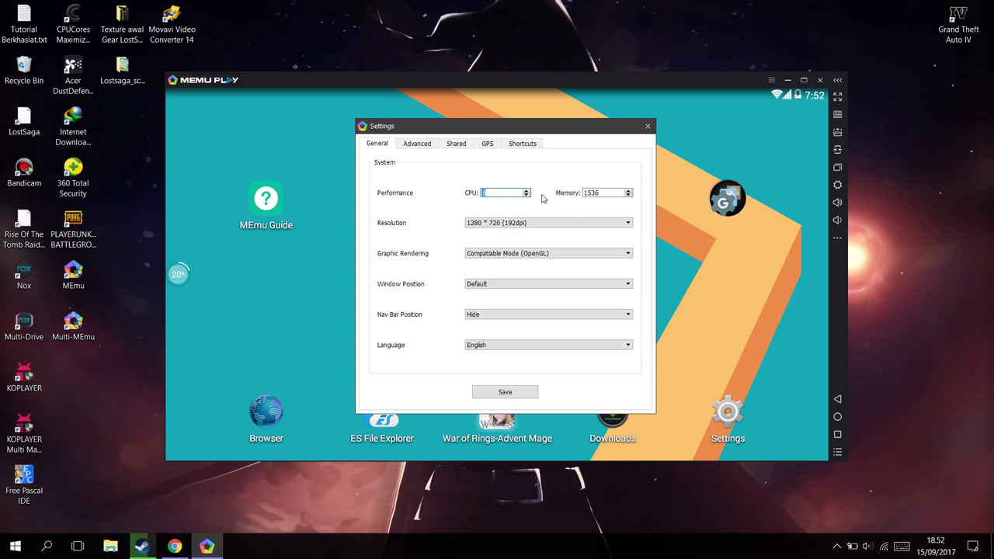
click(527, 193)
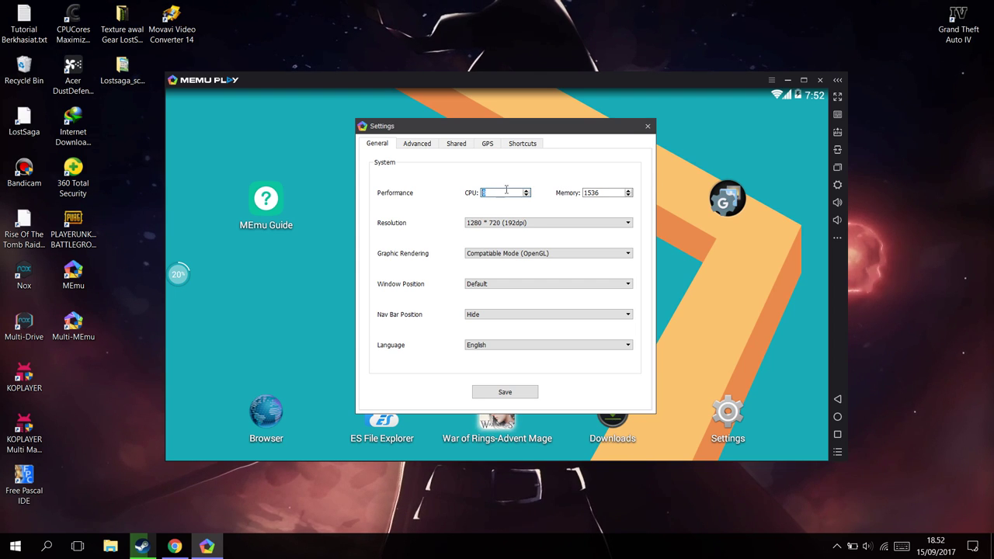
double_click(605, 193)
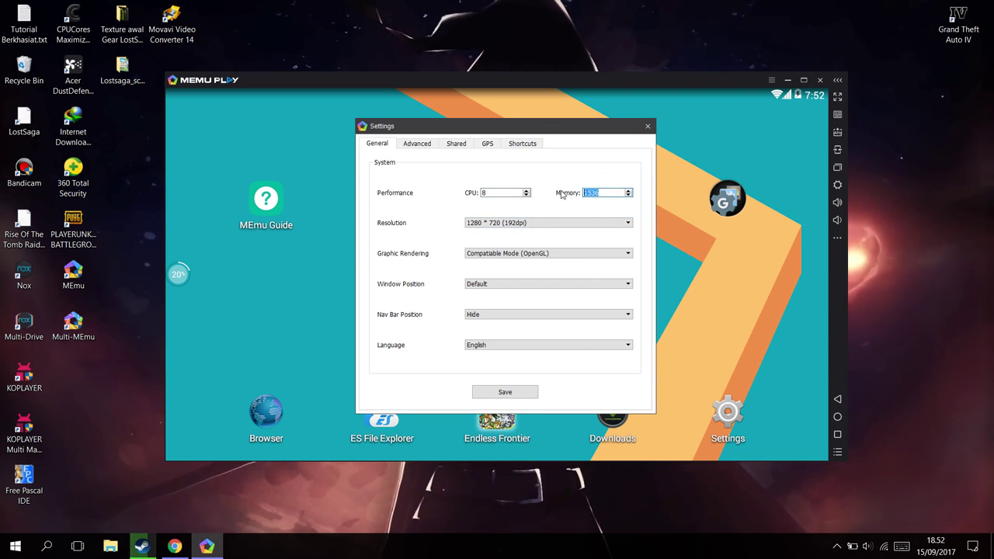
text(6000)
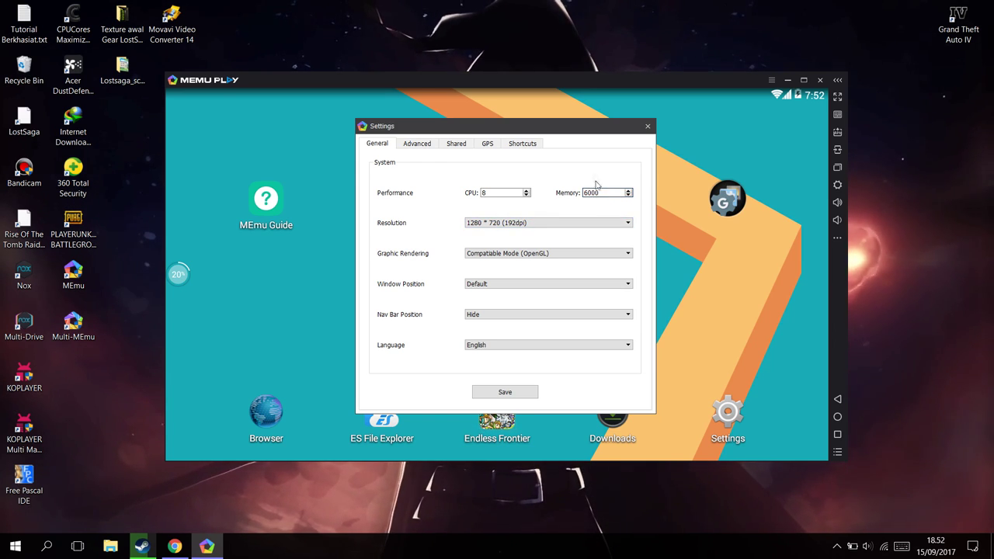
Try the 1080 * 1920 (288dpi) resolution preset and switch back to 1280 * 720 (192dpi).
click(526, 223)
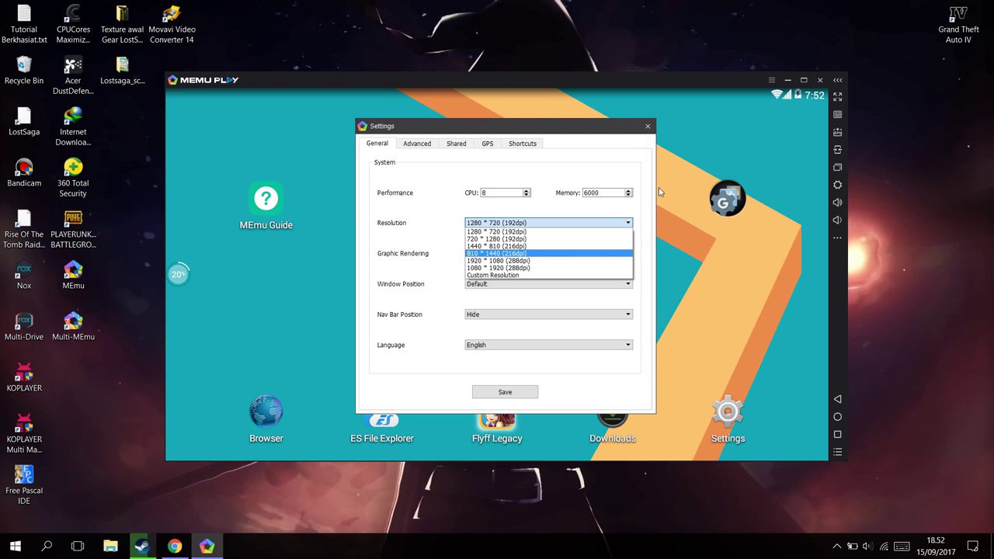
click(560, 268)
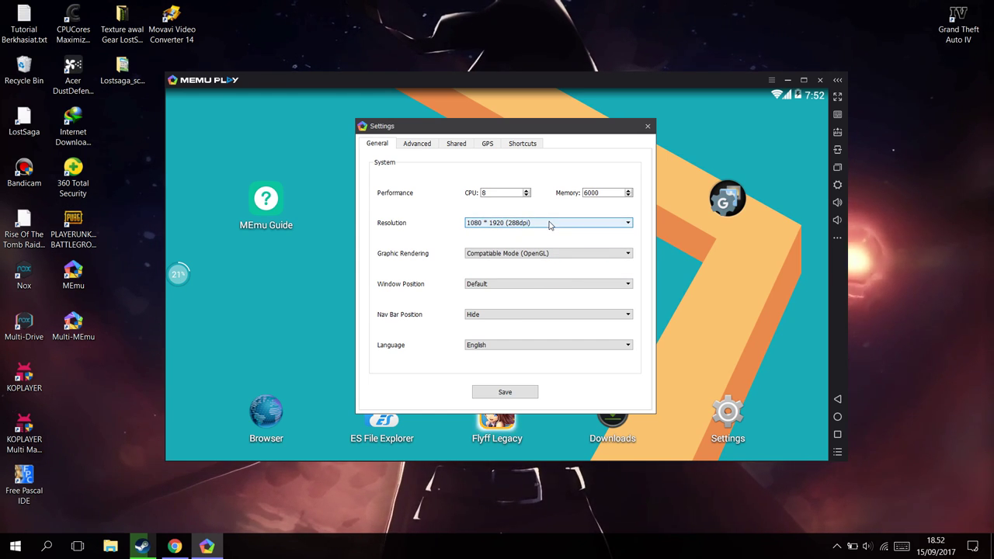
click(549, 224)
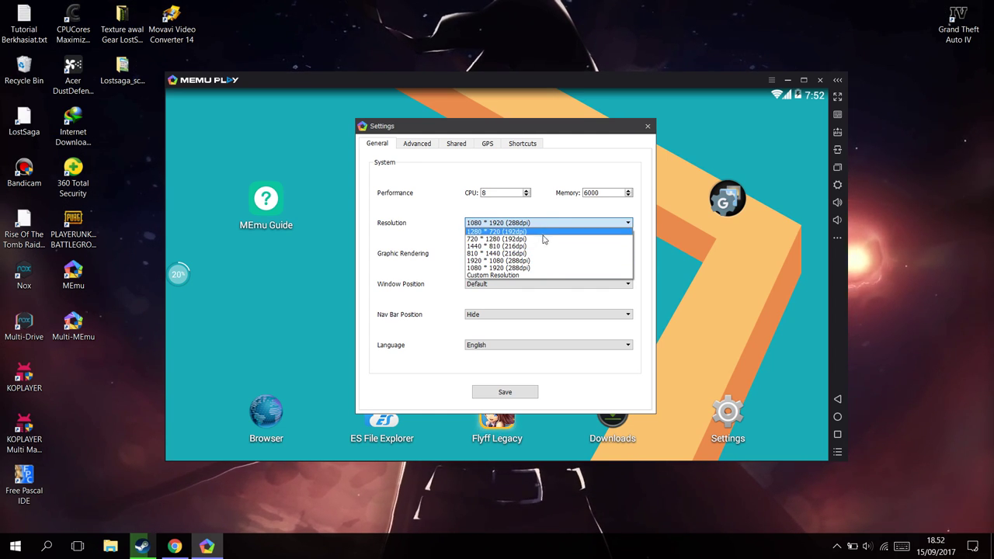
click(550, 246)
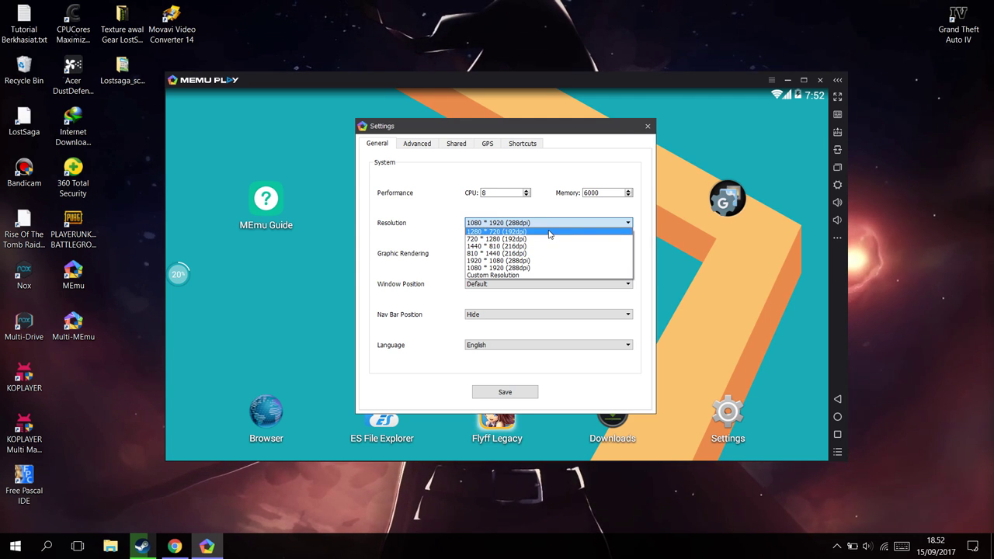
click(550, 231)
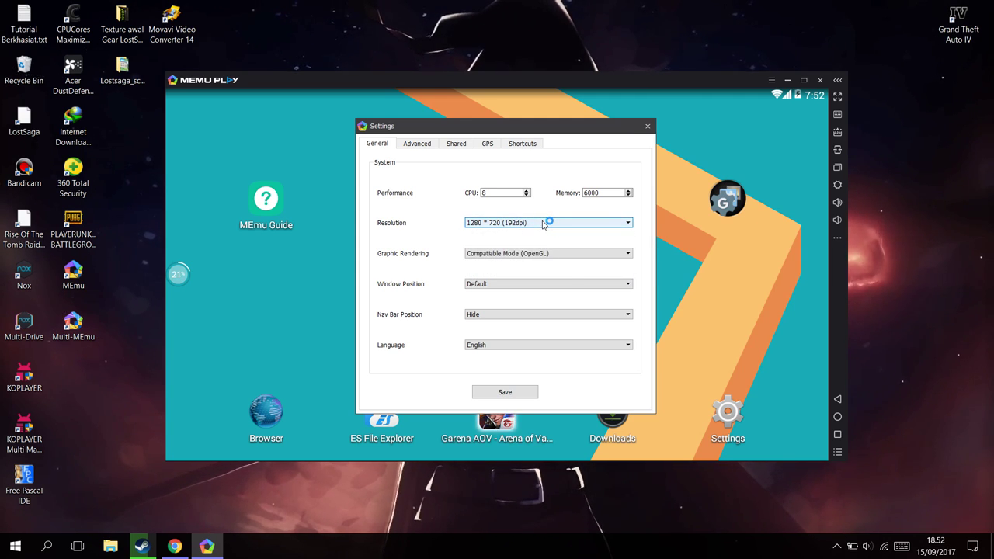
Set a custom resolution with a width of 500 and a height of 500.
click(544, 223)
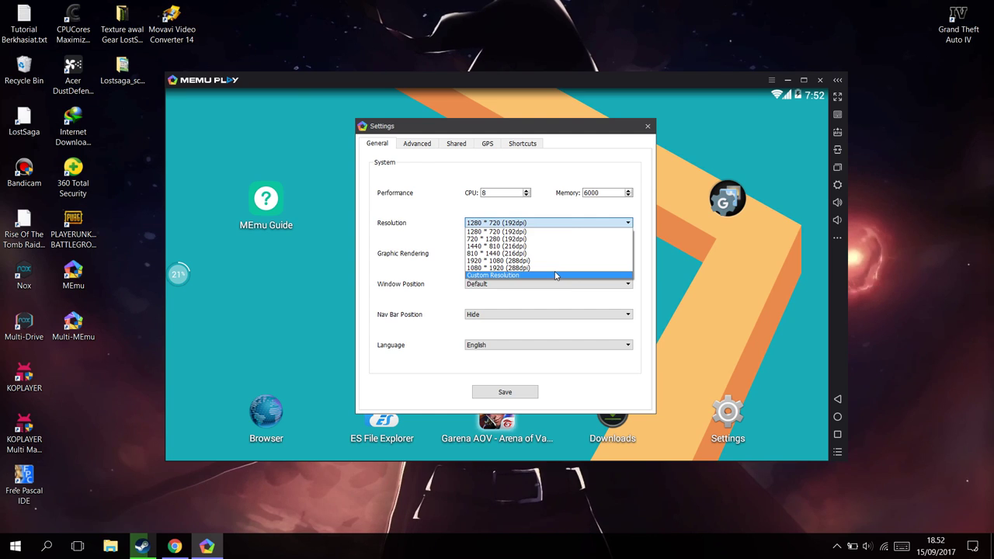
click(556, 276)
double_click(501, 235)
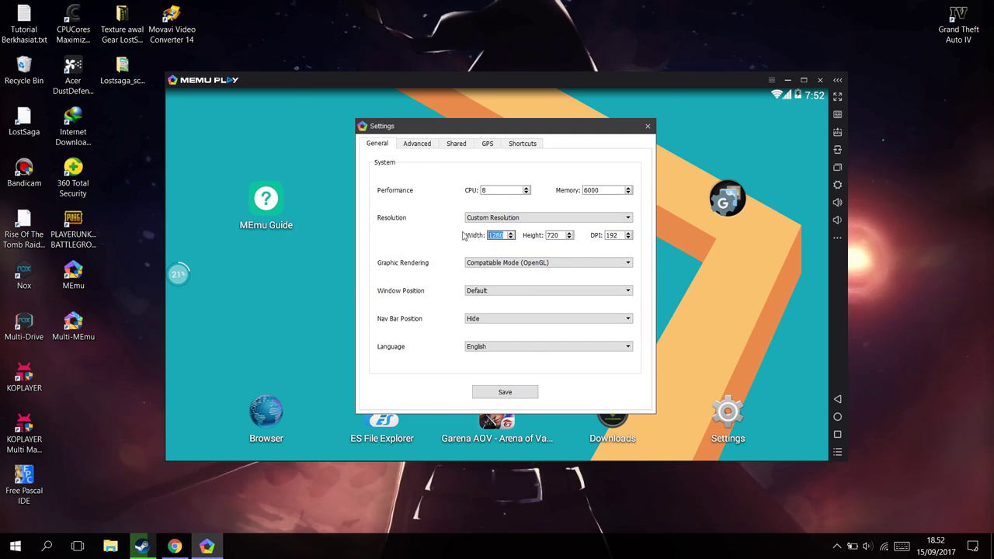
text(500)
key(Tab)
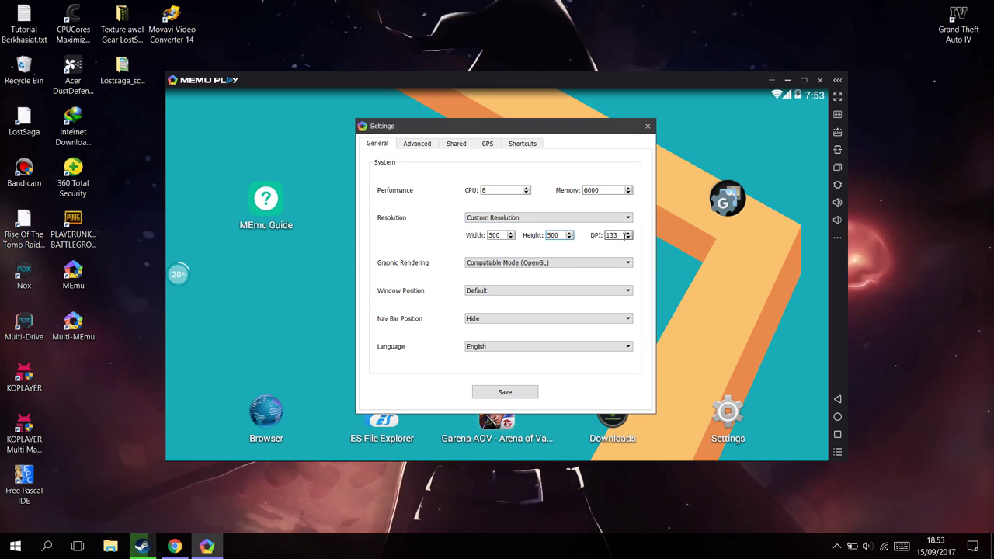
double_click(622, 235)
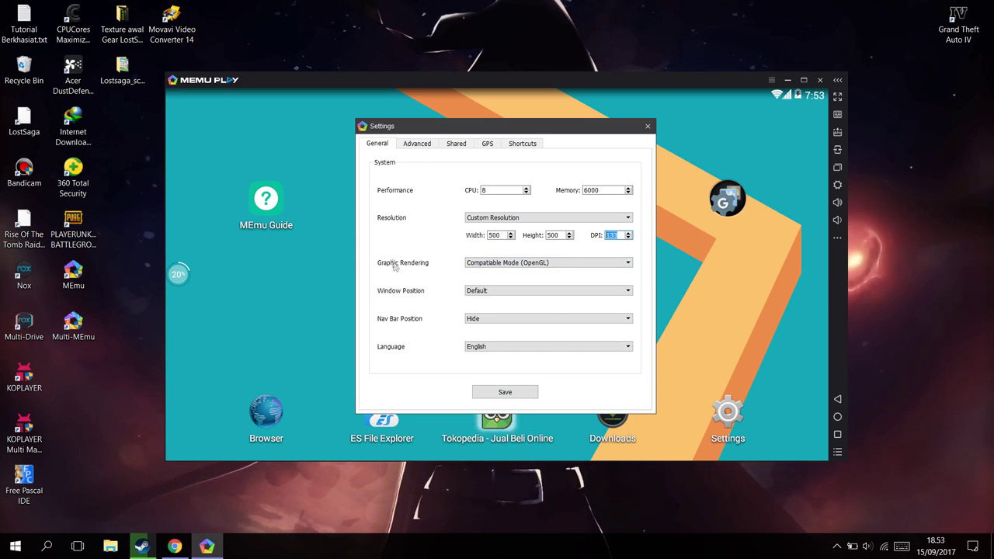
Set the graphic rendering to Performance Mode (DirectX Beta) and check the window position and nav bar position options.
click(511, 263)
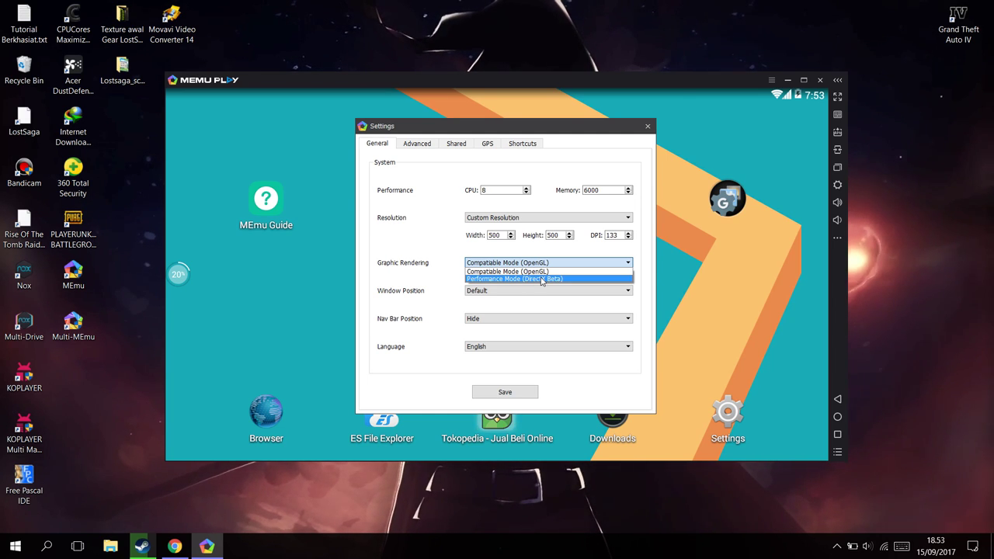
click(524, 278)
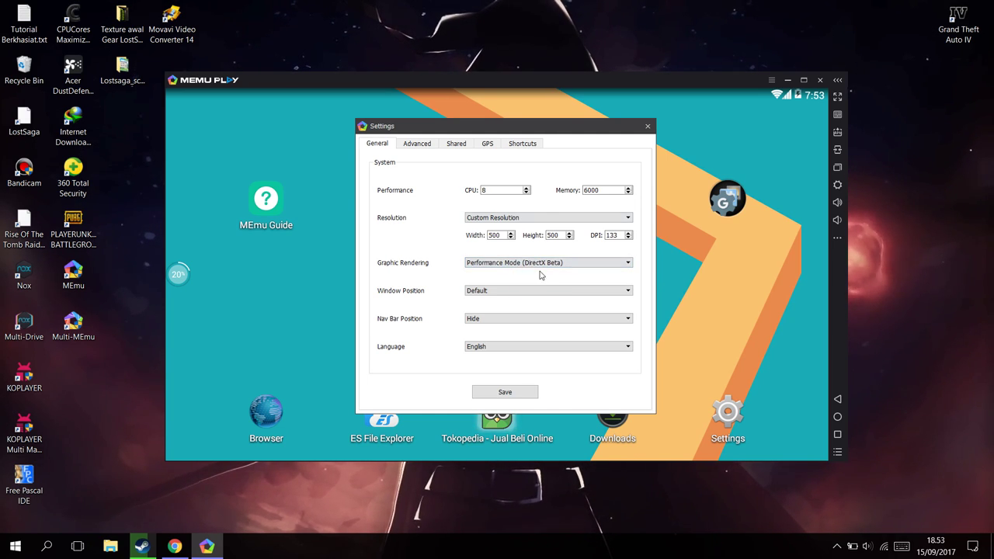
click(498, 287)
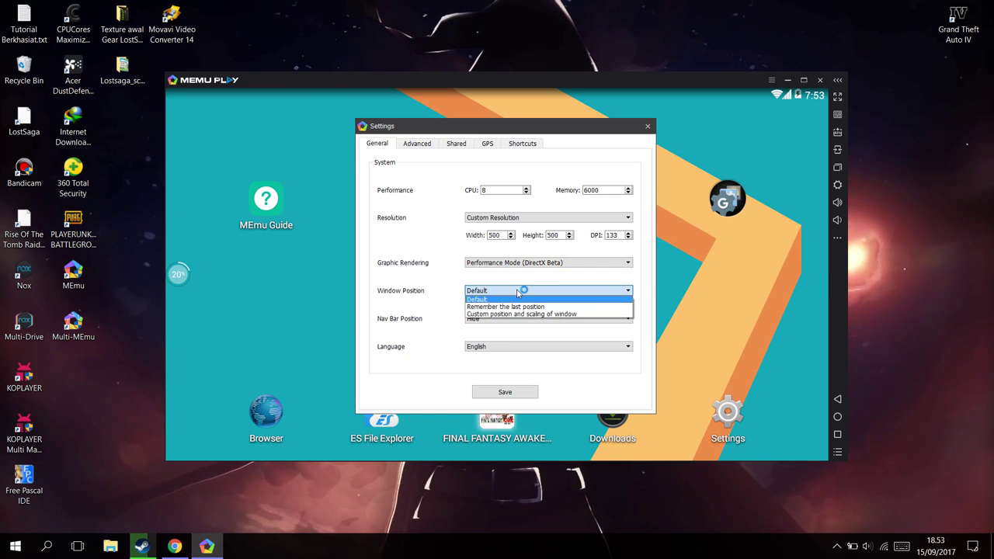
click(521, 290)
click(519, 319)
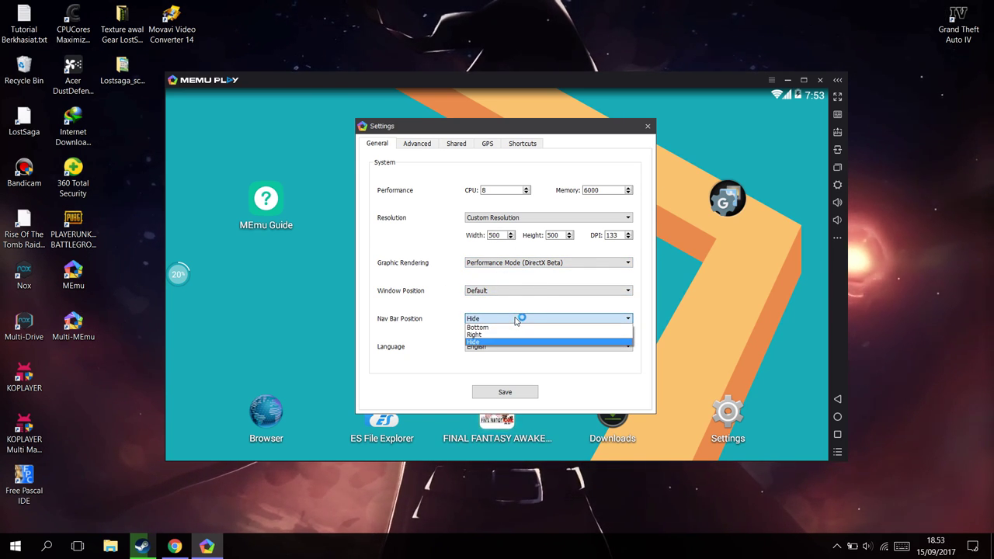
click(515, 318)
Try Čeština as the emulator language, browse the other languages and switch back to English.
click(525, 347)
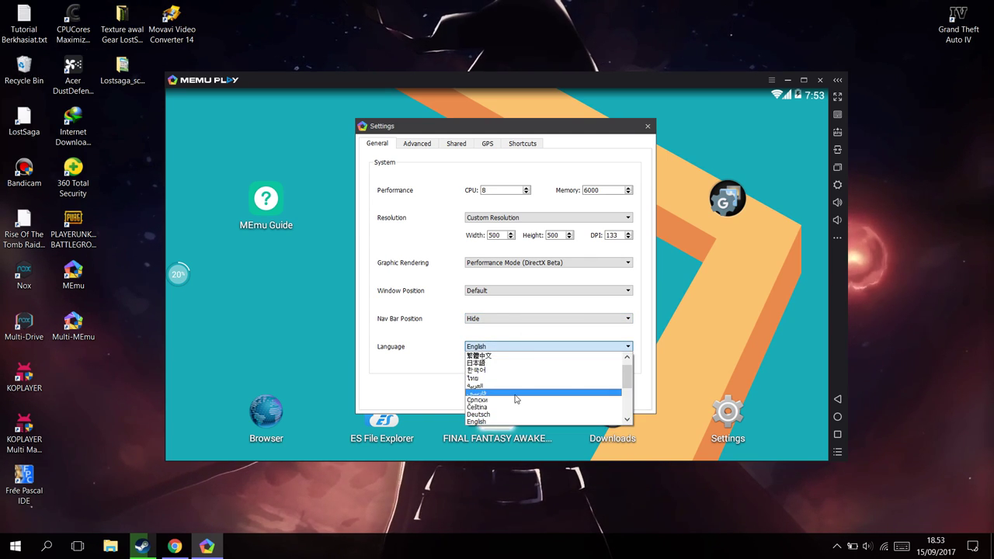
click(522, 348)
click(520, 344)
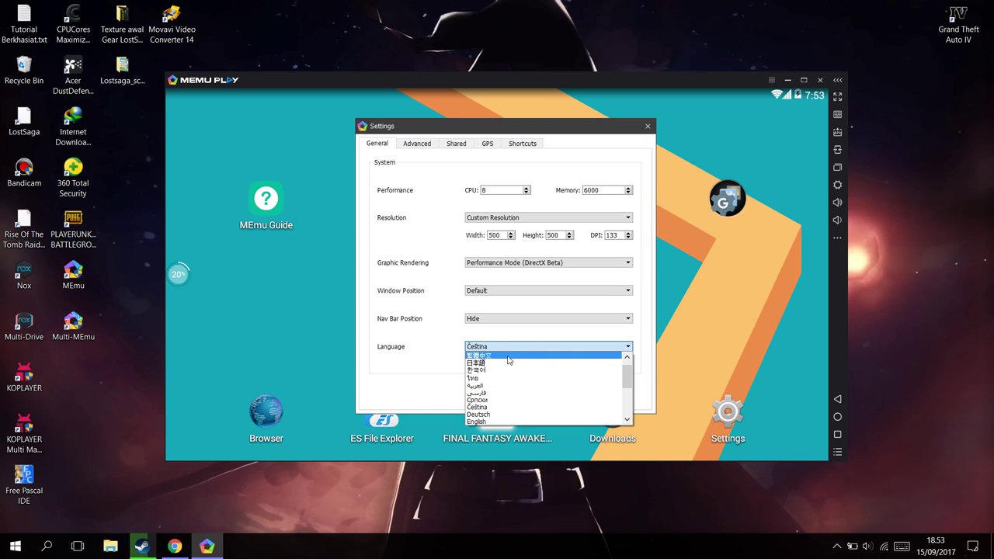
scroll(508, 372, down, 3)
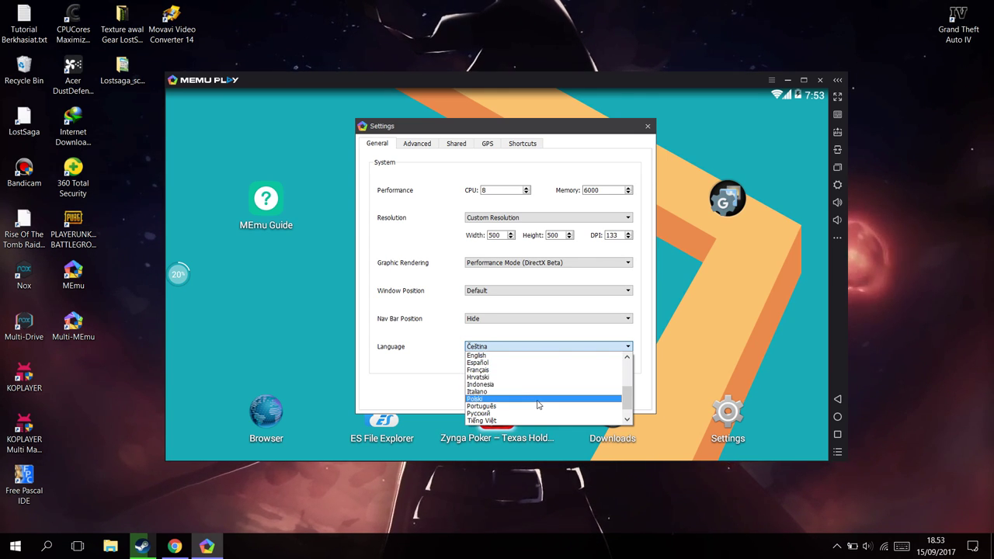
scroll(541, 419, down, 1)
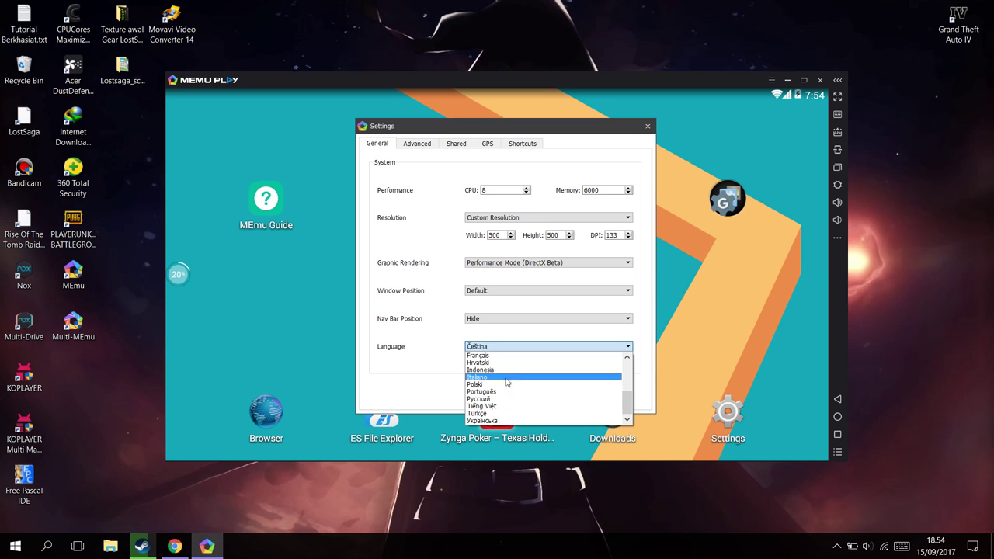
scroll(510, 377, up, 3)
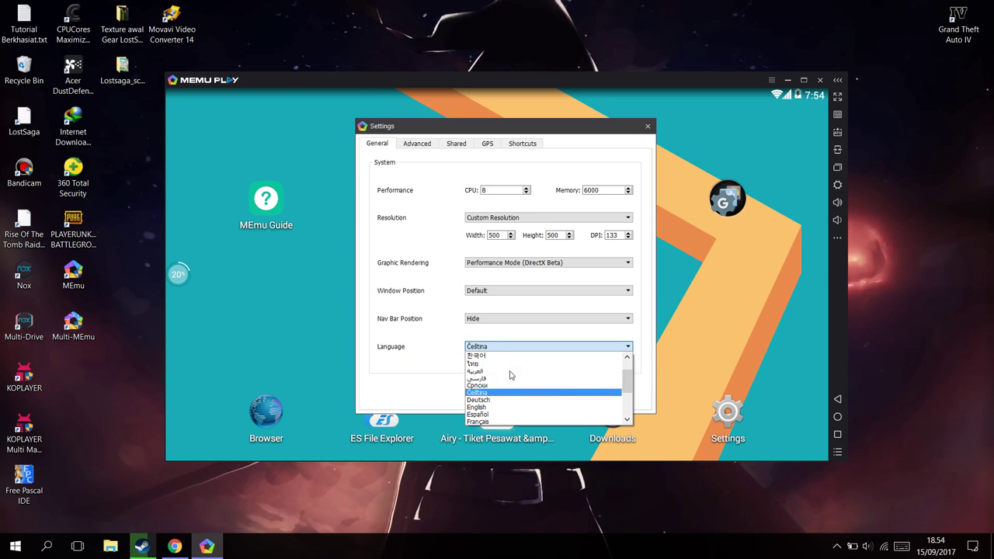
click(495, 407)
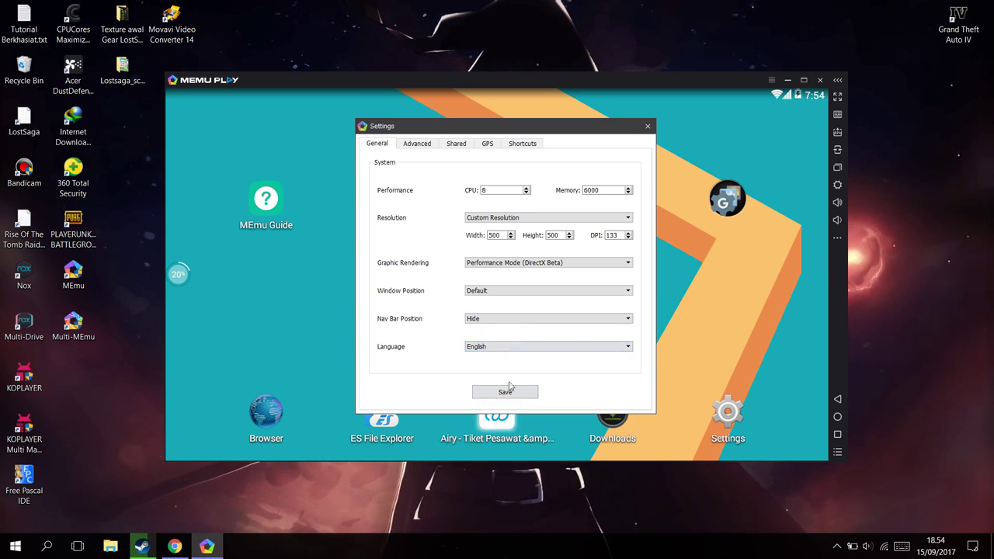
In the advanced settings, try the Custom device model, return to Default and browse the available phone models.
click(417, 144)
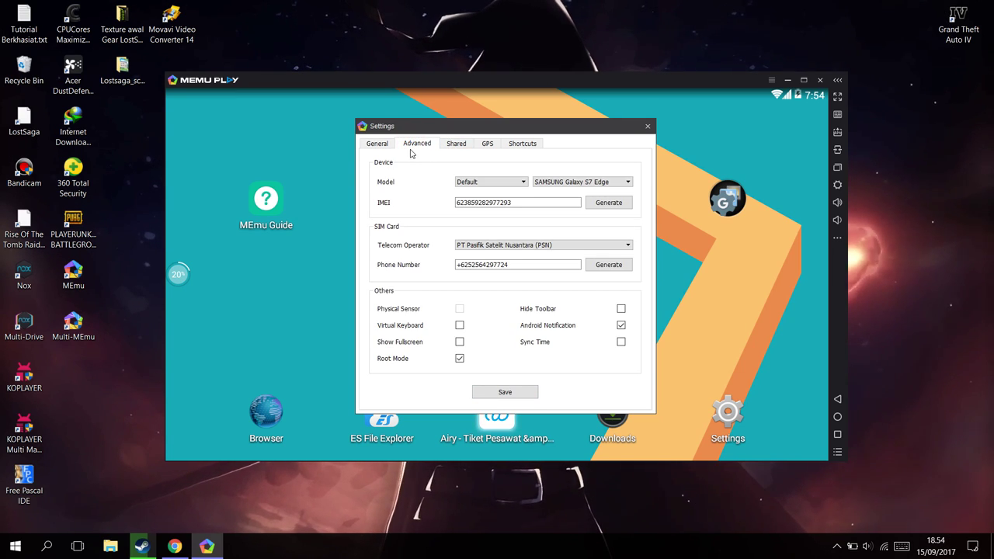
click(489, 182)
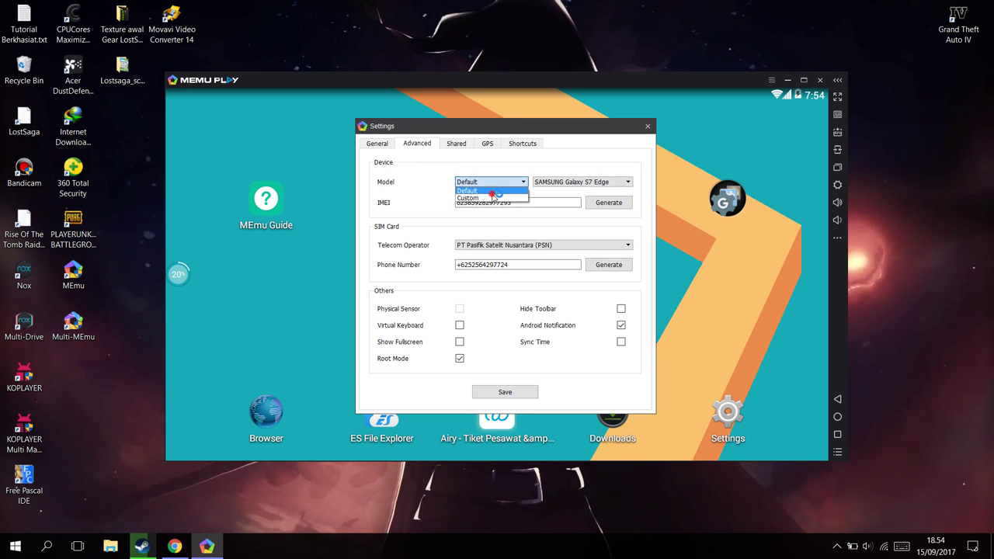
click(508, 198)
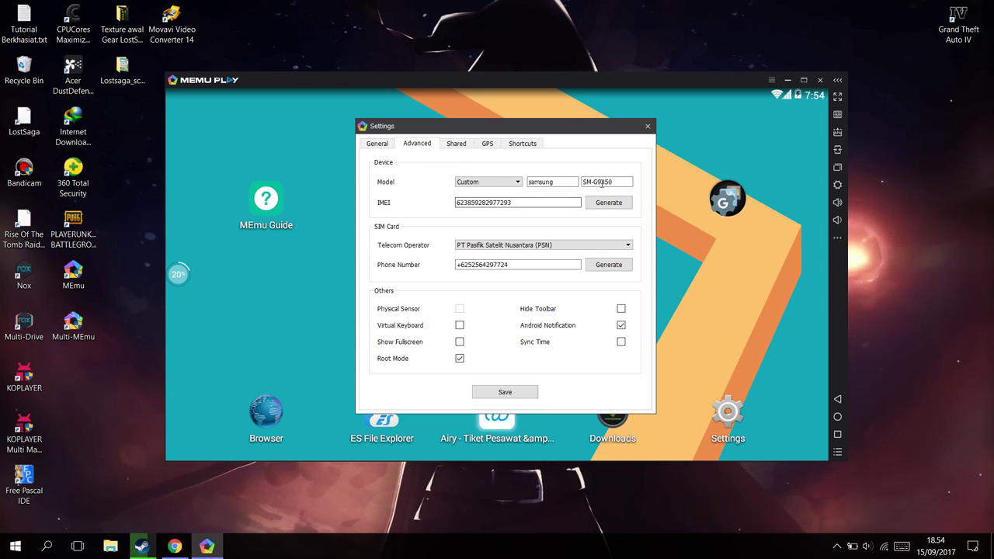
click(505, 181)
click(493, 191)
click(555, 182)
click(499, 181)
click(503, 187)
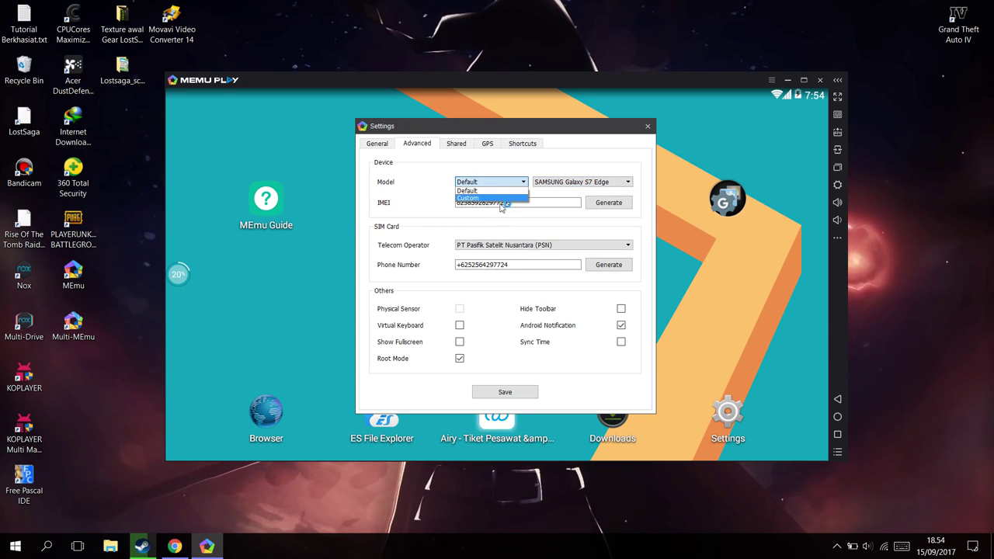
click(540, 181)
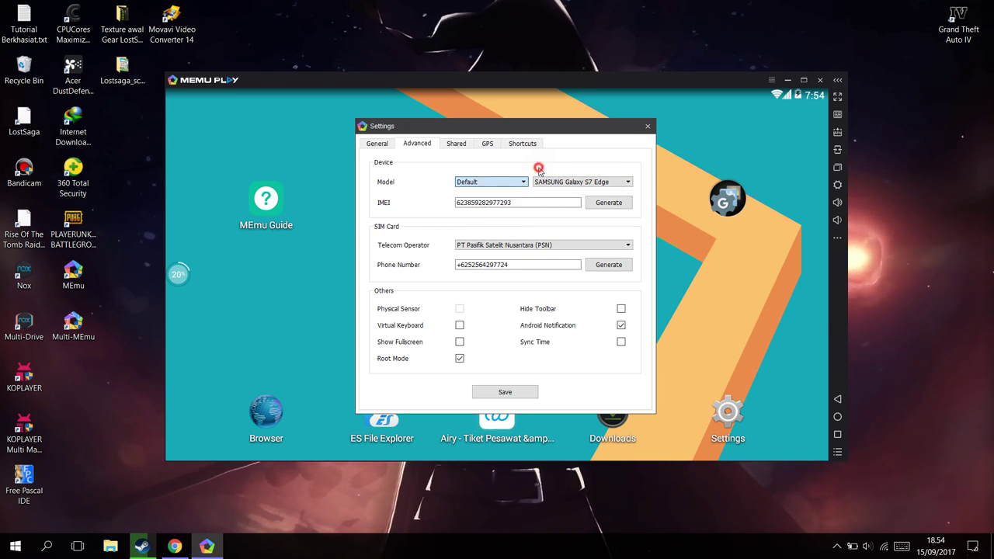
click(551, 182)
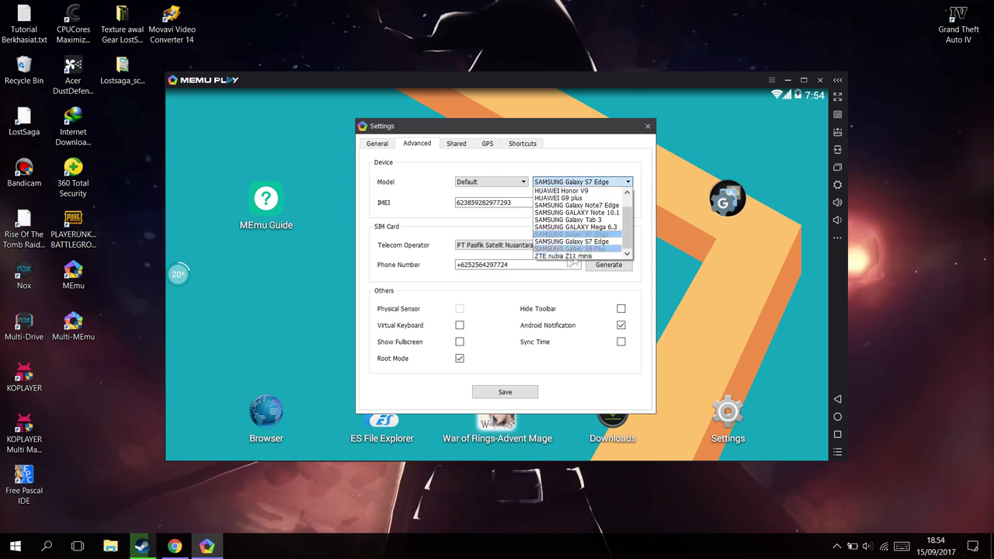
click(490, 229)
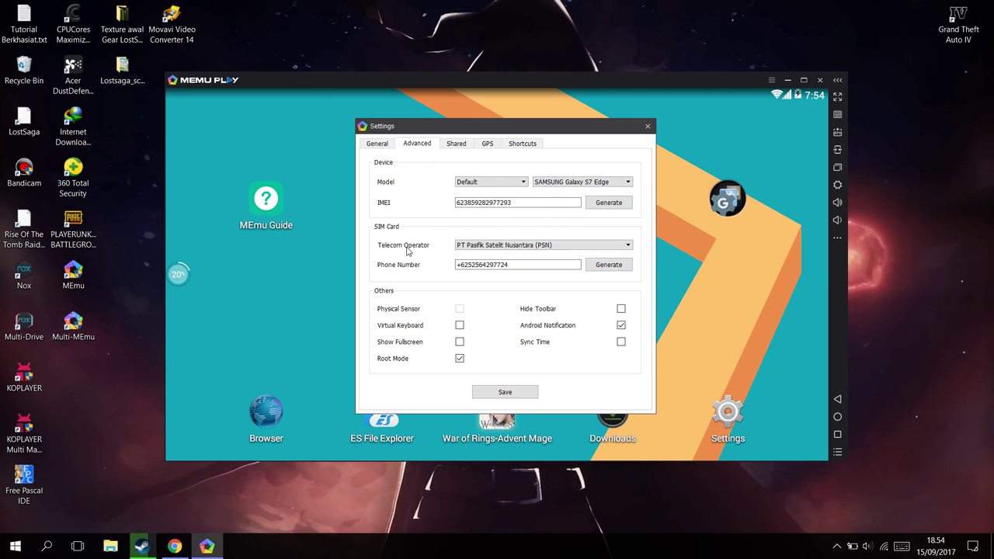
Set the SIM card's telecom operator to Esia (PT Bakrie Telecom) (CDMA).
click(489, 245)
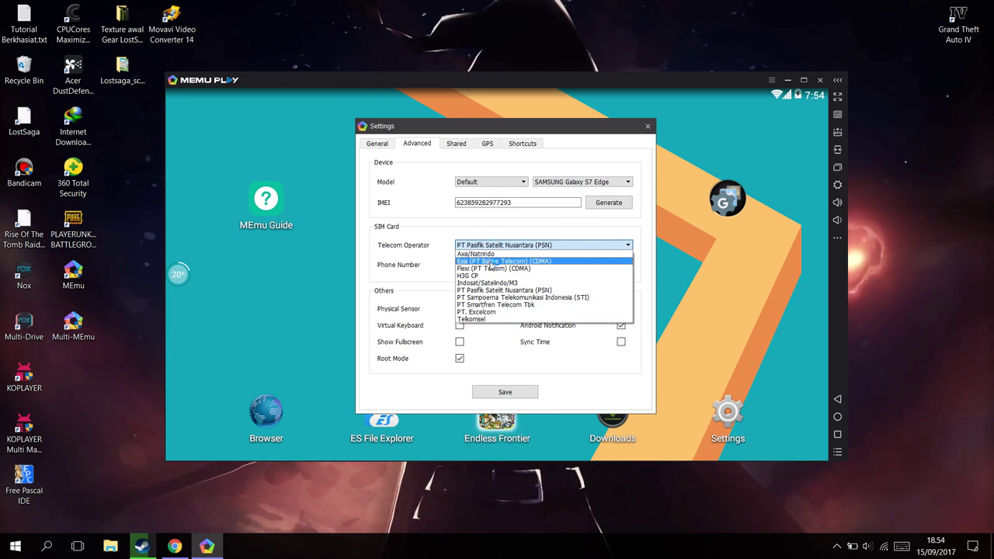
click(489, 263)
click(497, 245)
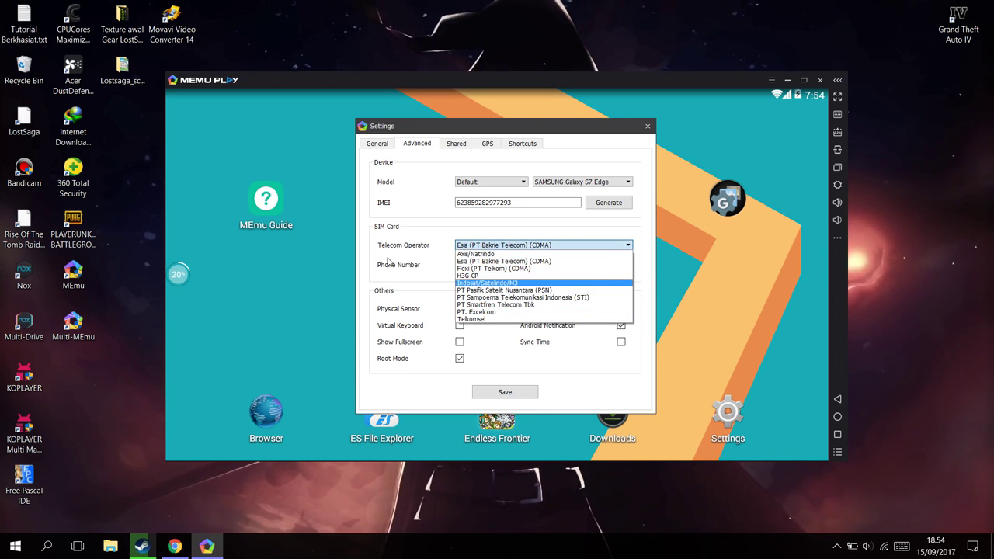
click(439, 253)
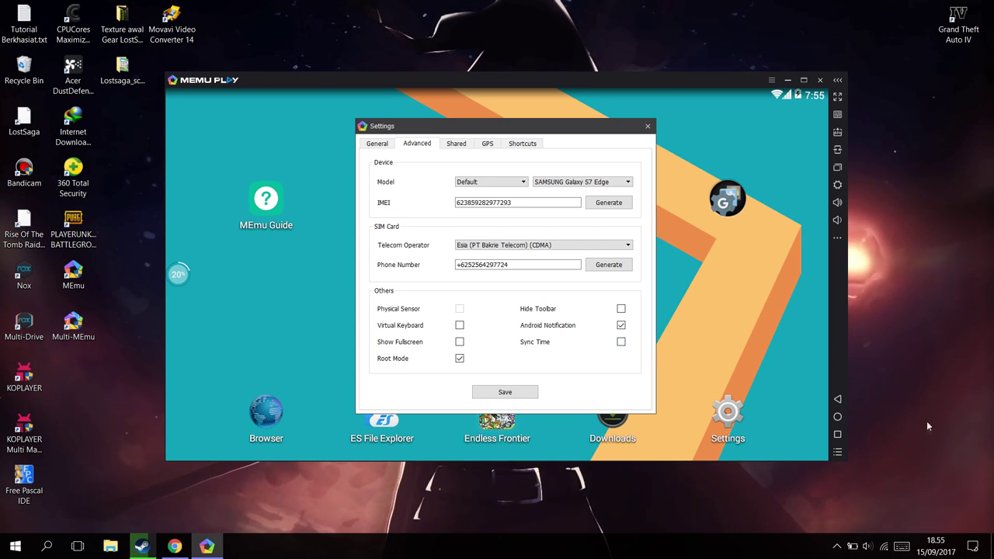
mouse_move(934, 555)
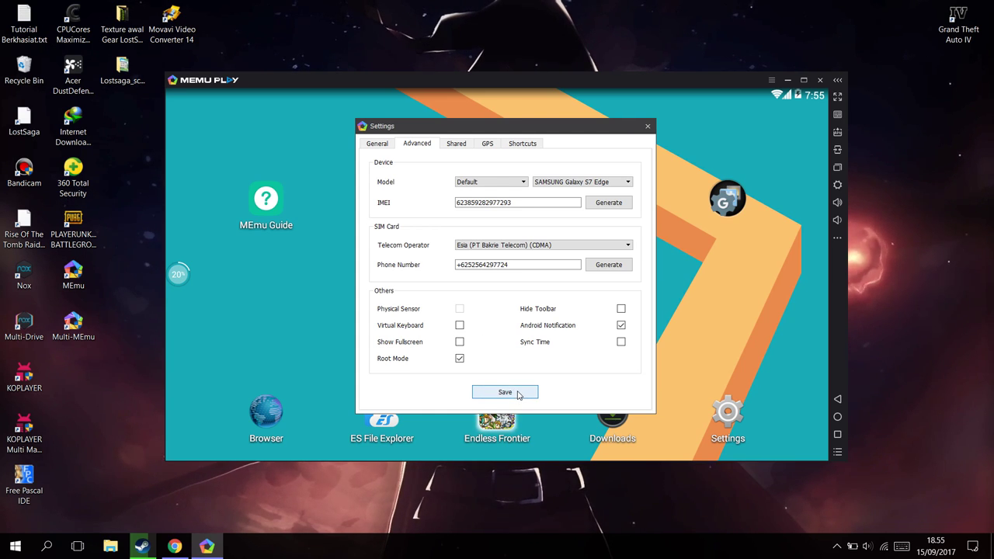
Look through the shared, GPS and shortcut settings and return to the general settings.
click(455, 144)
click(487, 144)
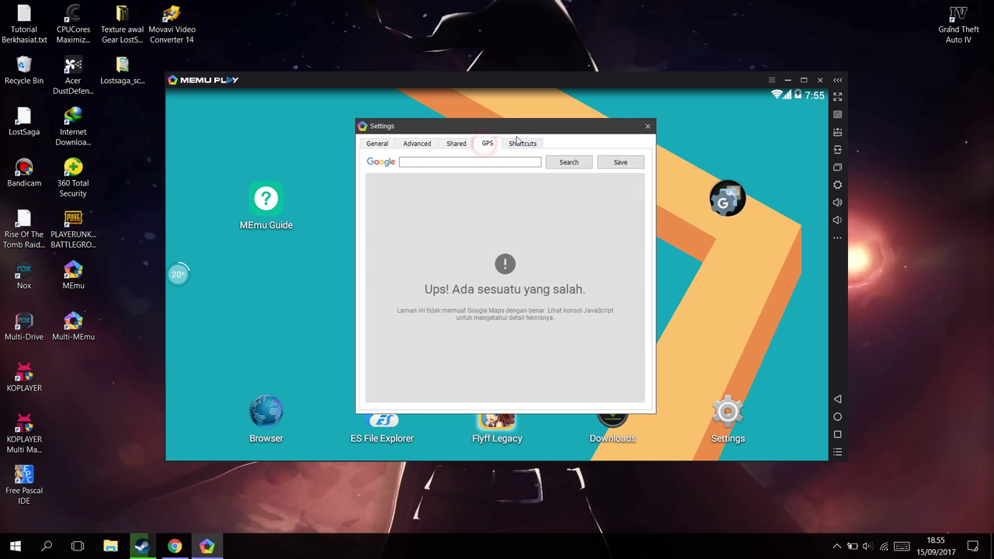
click(521, 144)
click(378, 144)
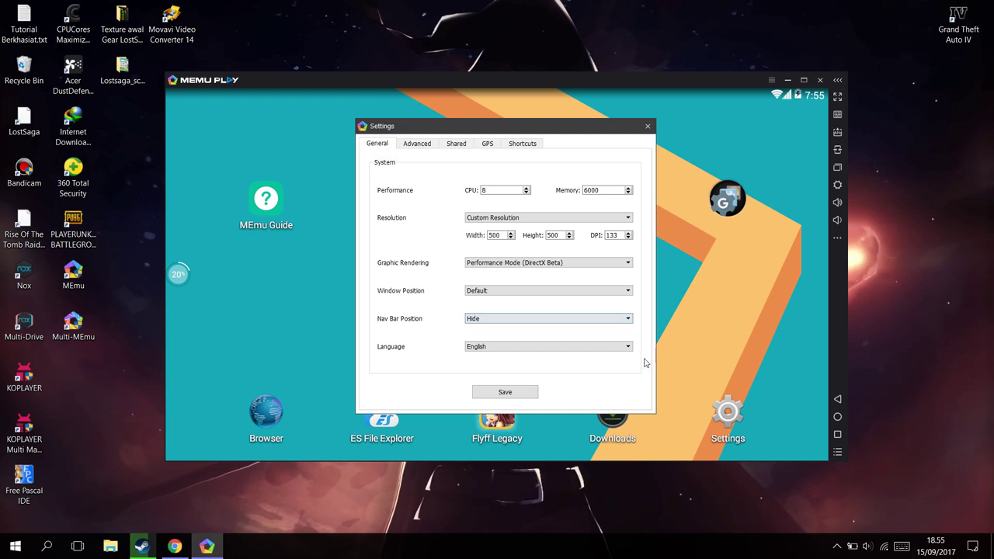
Review the graphic rendering and window position options and save the emulator settings.
click(490, 262)
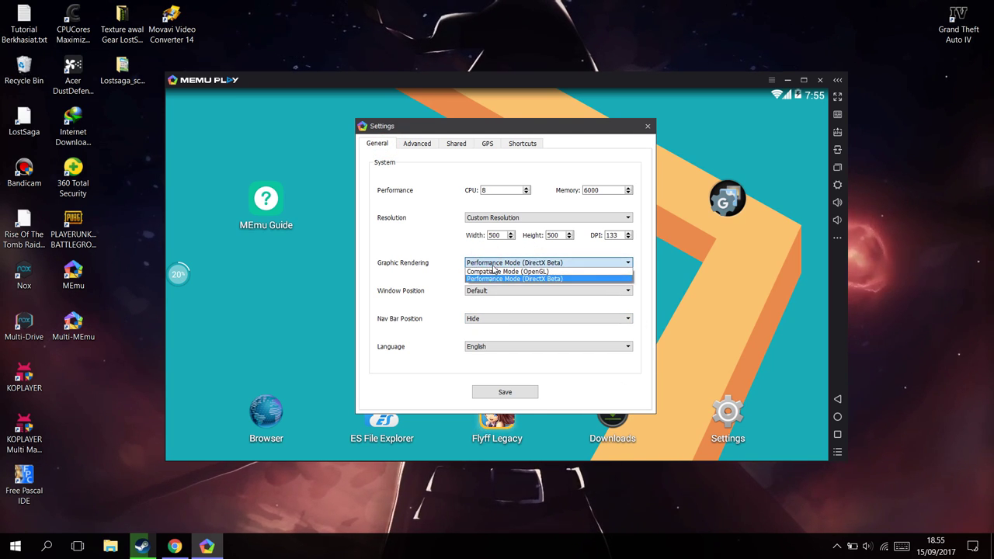
click(495, 271)
click(494, 293)
click(500, 291)
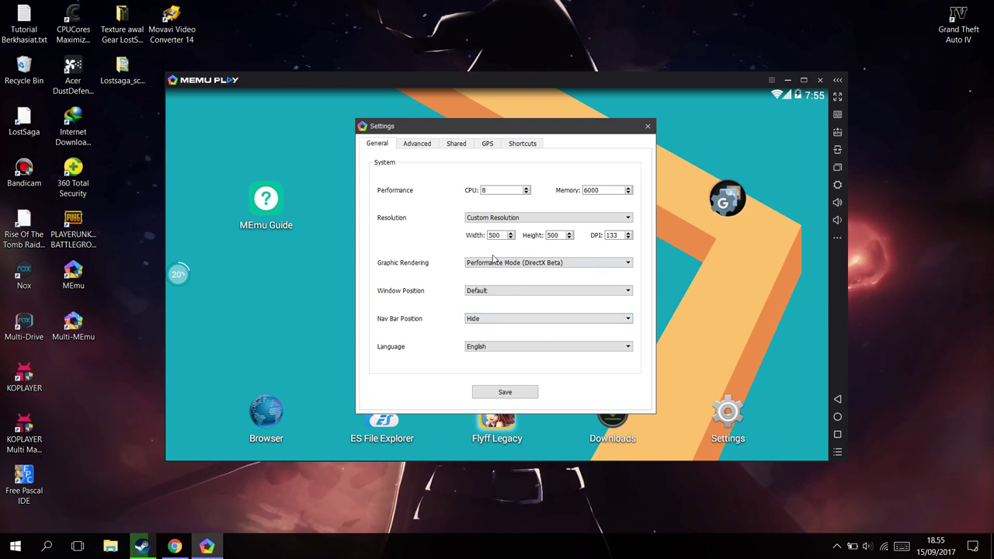
click(505, 392)
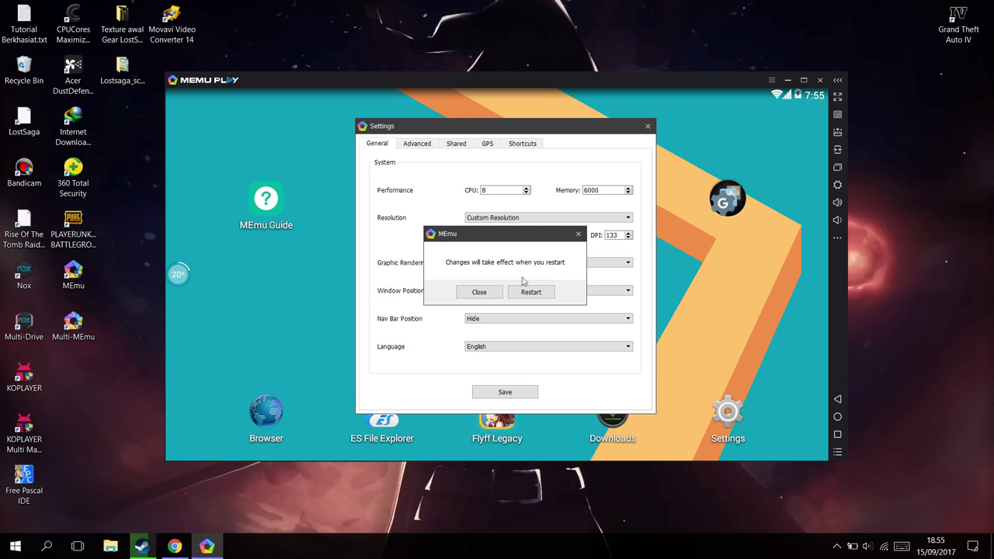